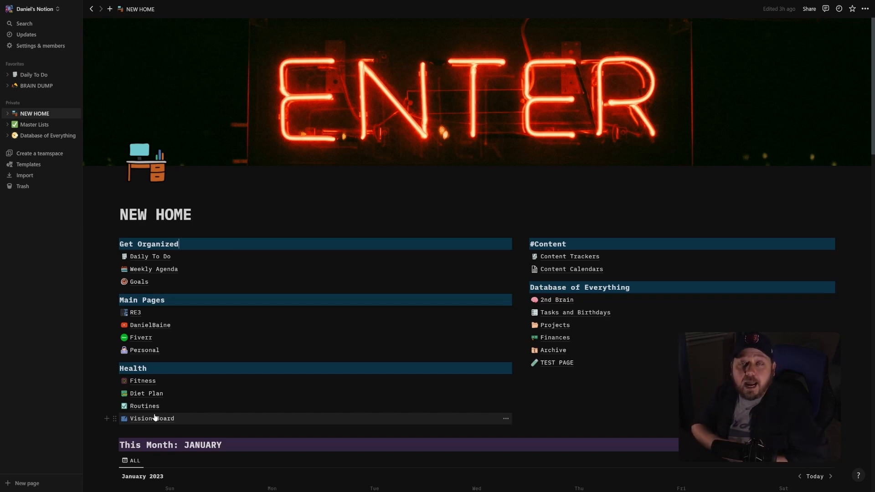
# Open the Goals page, add a new yearly goals section and title it 2023.
pyautogui.click(139, 282)
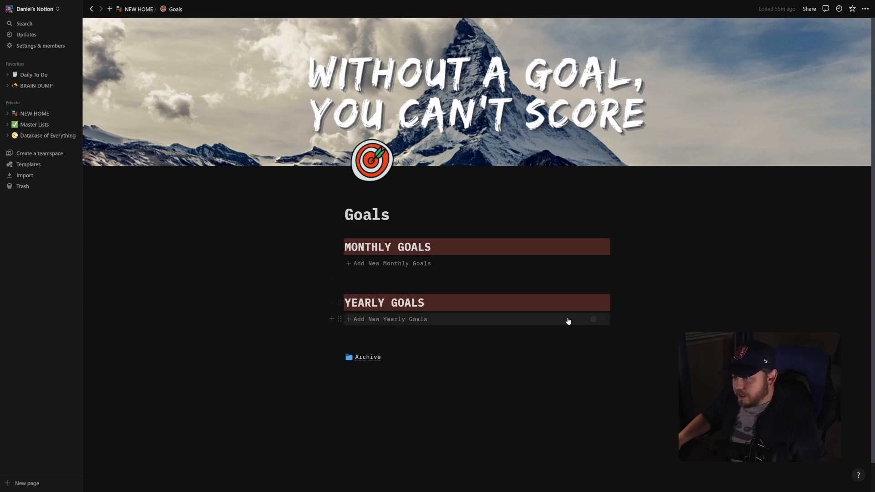
pyautogui.click(365, 322)
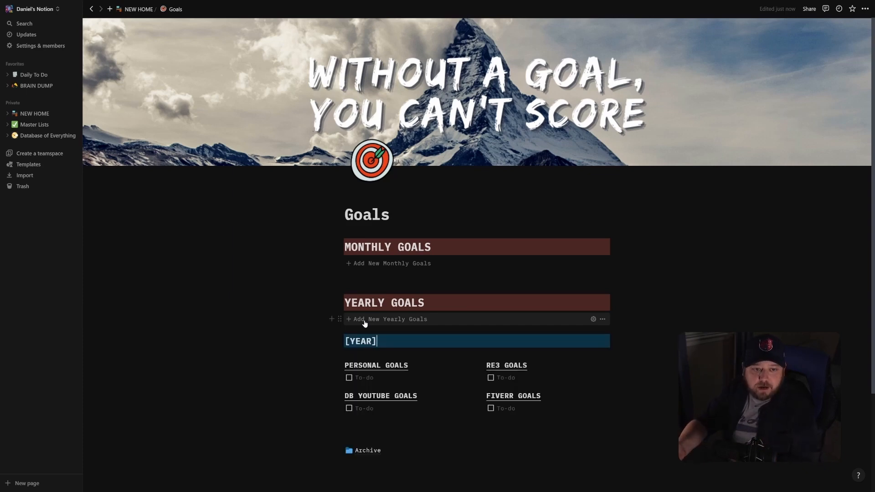
pyautogui.moveTo(377, 341); pyautogui.dragTo(341, 341)
pyautogui.write('2023')
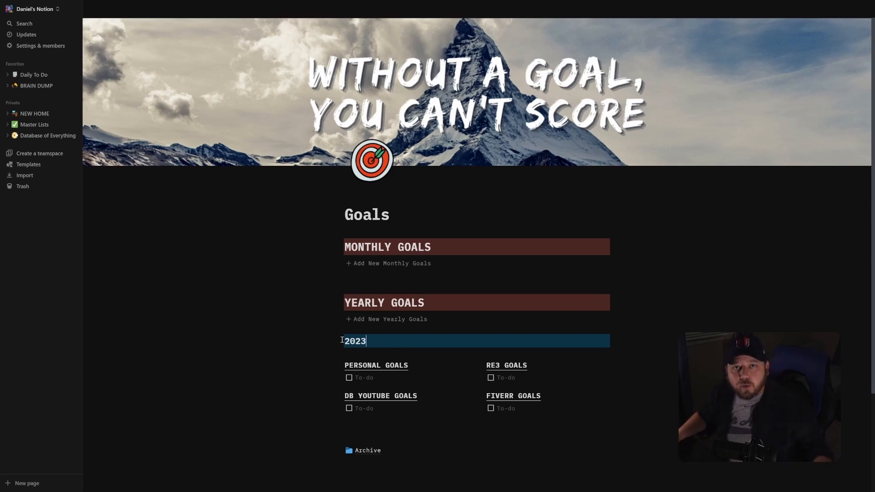
# Enter the 2023 personal goals Eat healthier, Take food allergy test and Be more active as to-do items.
pyautogui.click(370, 377)
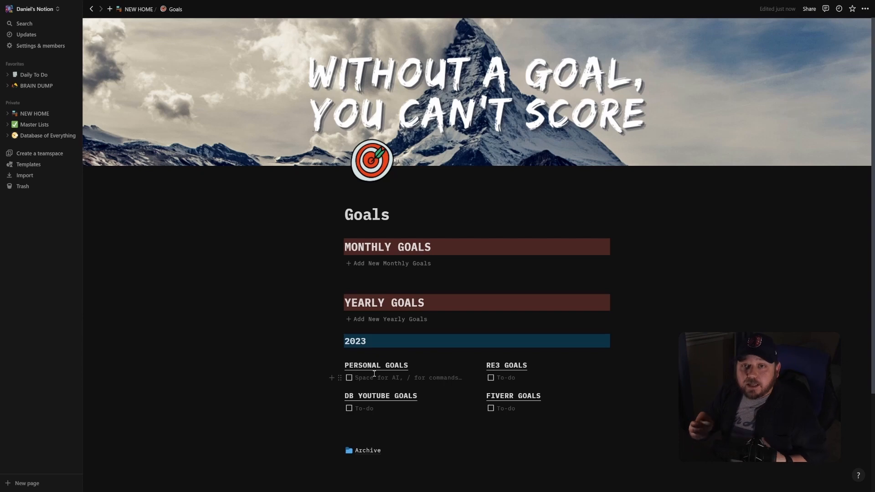
pyautogui.write('Eat Healthier')
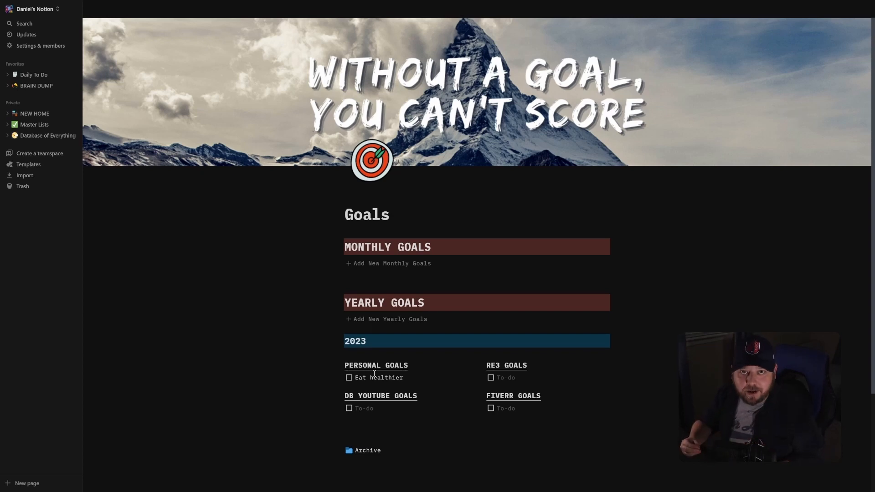
pyautogui.press('Return')
pyautogui.write('Take food allergy test')
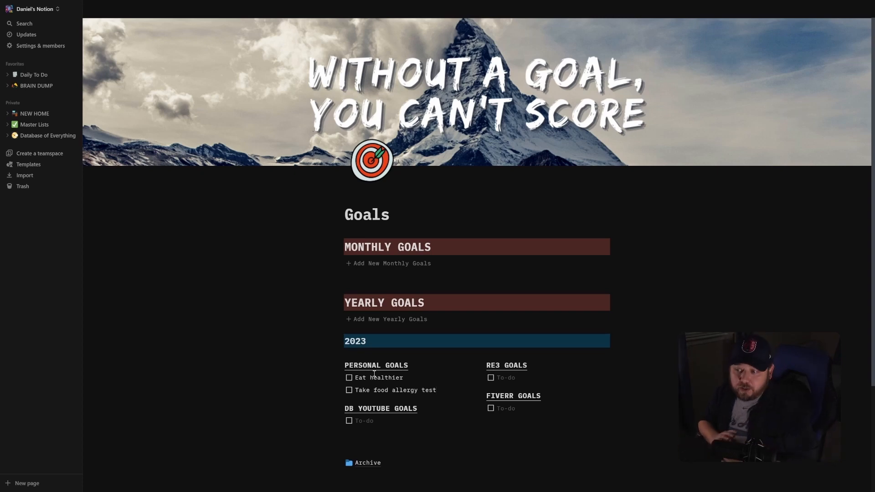
pyautogui.press('Return')
pyautogui.write('Be more active')
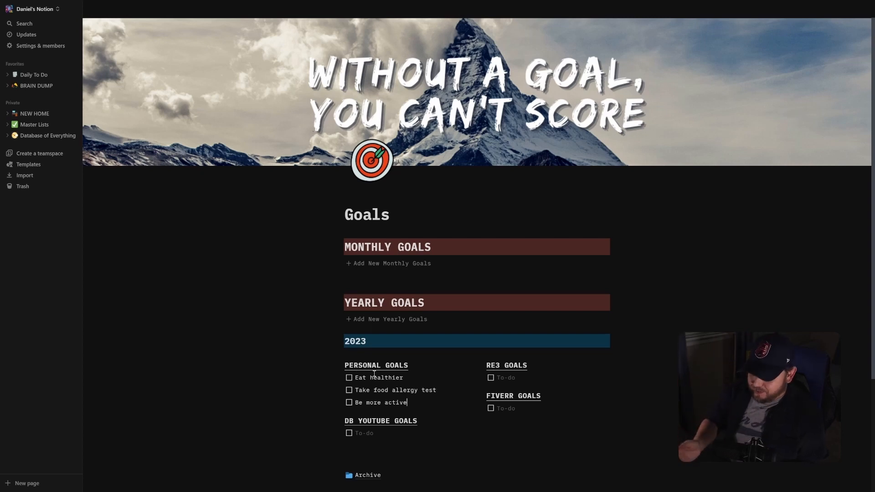
# Add the personal goals Complete Apple Watch Monthly Activity goals, Spend more time in nature, Create healthy habits and Diversify Income.
pyautogui.press('Return')
pyautogui.write('Complete Apple Watch Monthly Activity goals')
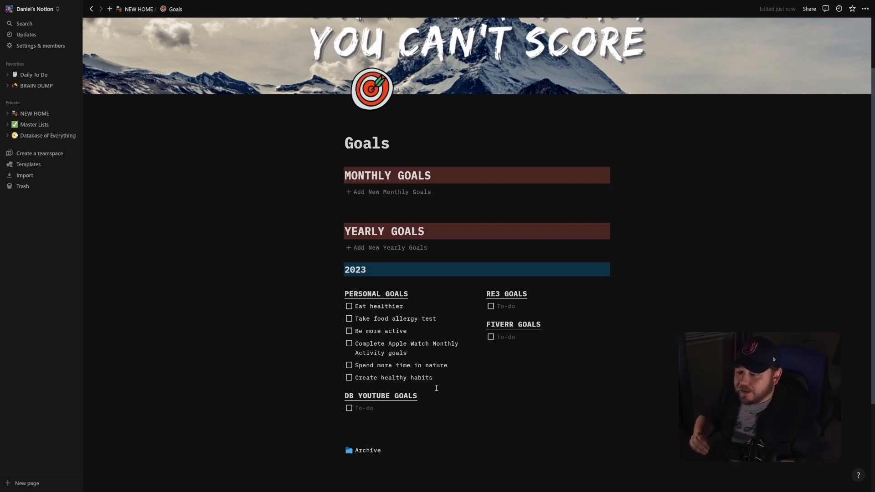
pyautogui.press('Return')
pyautogui.write('Diversify Income')
# Fill the 2023 DB YouTube goals with Monthly Notion goal planning videos, 1,000 Subscribers and 4,000 watch hours.
pyautogui.scroll(-2, 438, 347)
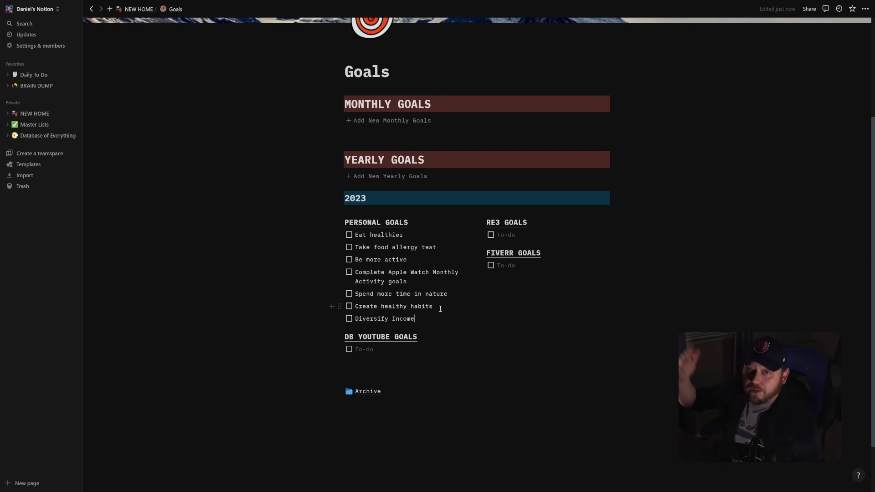
pyautogui.scroll(-2, 396, 256)
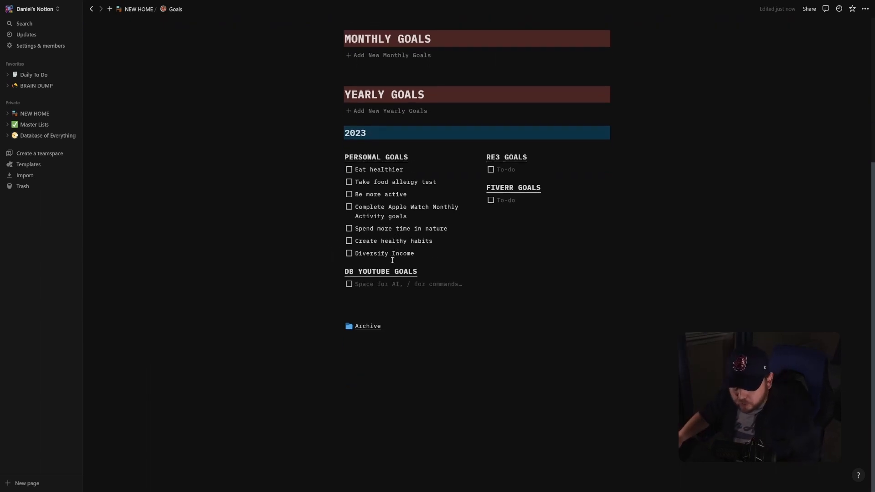
pyautogui.write('Monthly Notion goal planning videos')
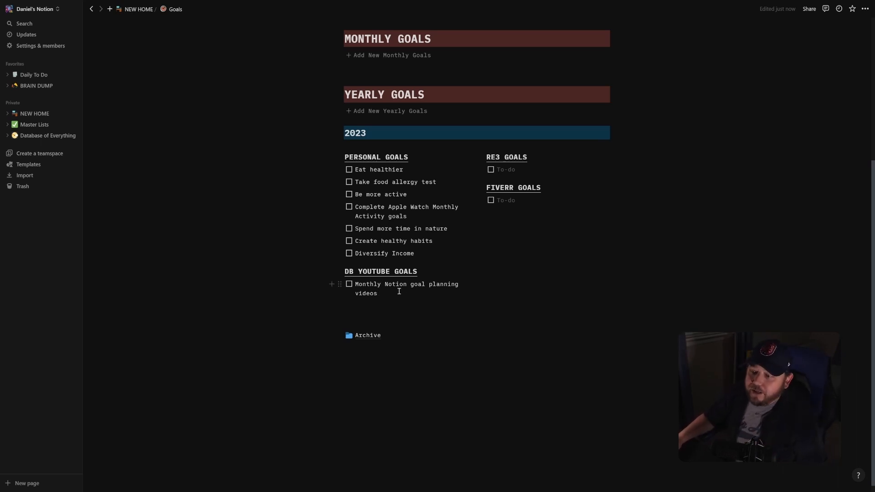
pyautogui.press('Return')
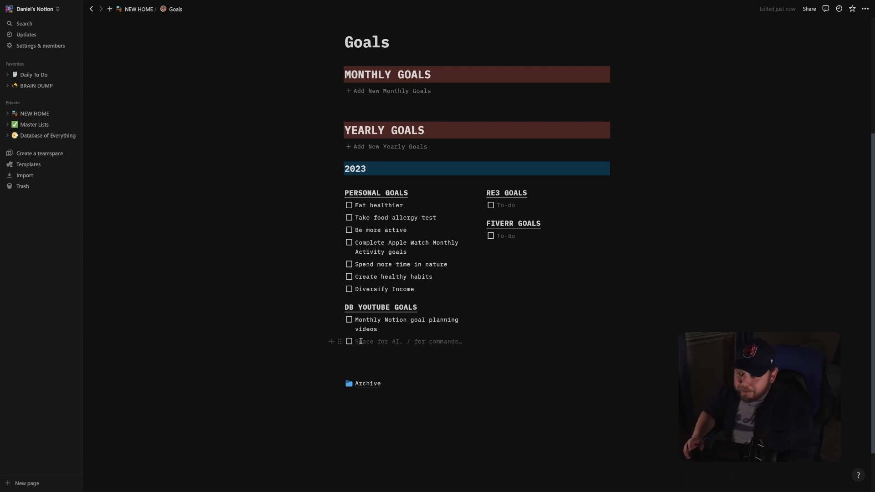
pyautogui.write('1,000 Subscribers 4,000 watch hours')
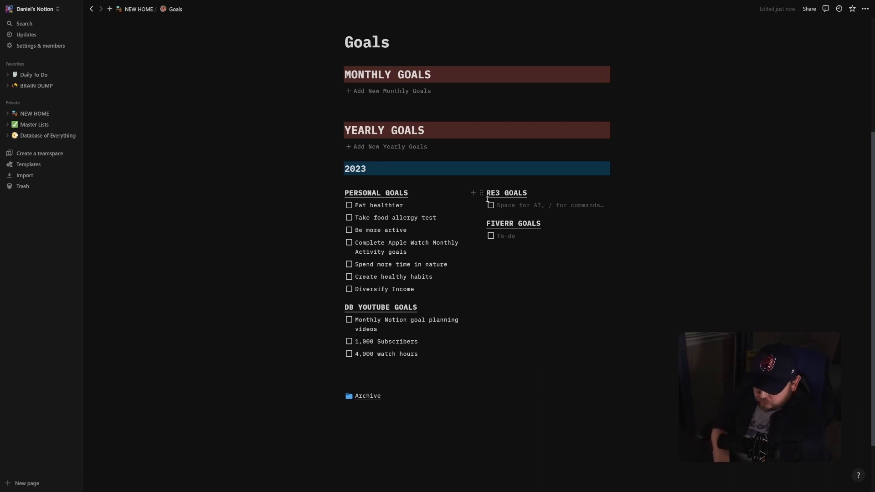
# Fill the 2023 RE3 goals with Publish Website, Start Move Monday Dance Tutorials back up and Launch Tangible Product(s).
pyautogui.write('Publish Website')
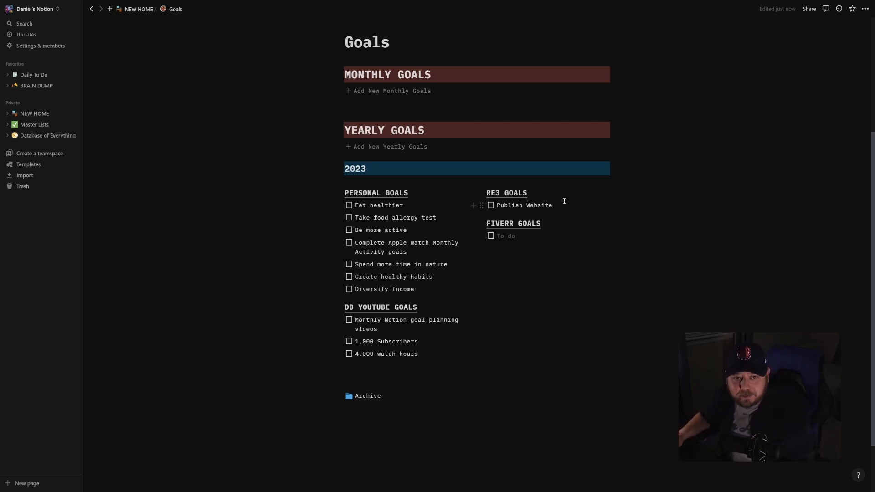
pyautogui.press('Return')
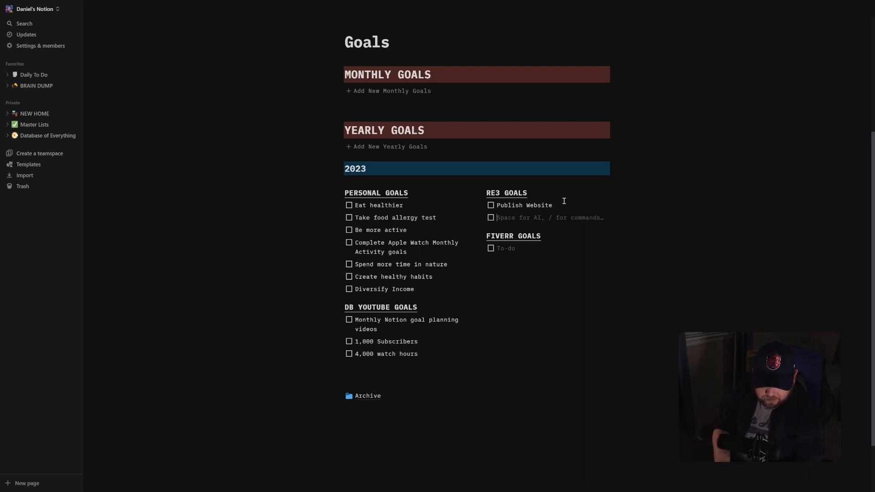
pyautogui.write('Start Move Monday Dance Tutorials back up')
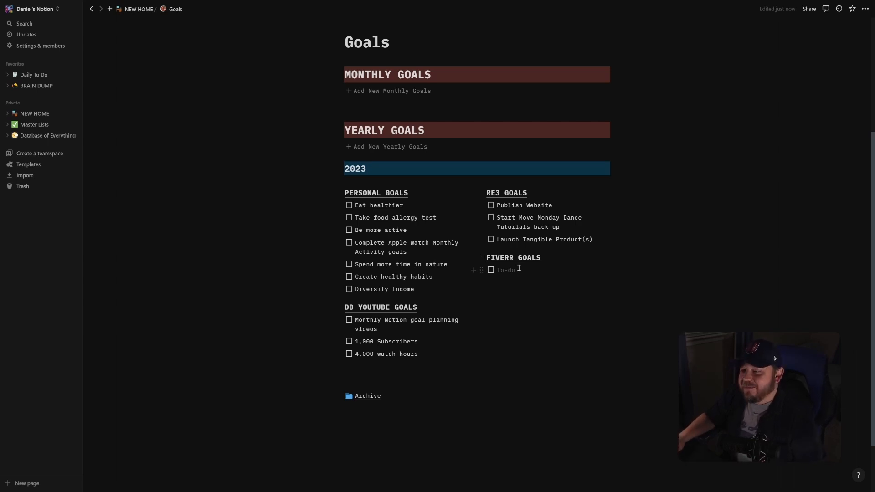
# Enter the 2023 Fiverr goals "Add 1 new gig OR update 1 old gig per month" and "Complete 50 orders".
pyautogui.click(519, 270)
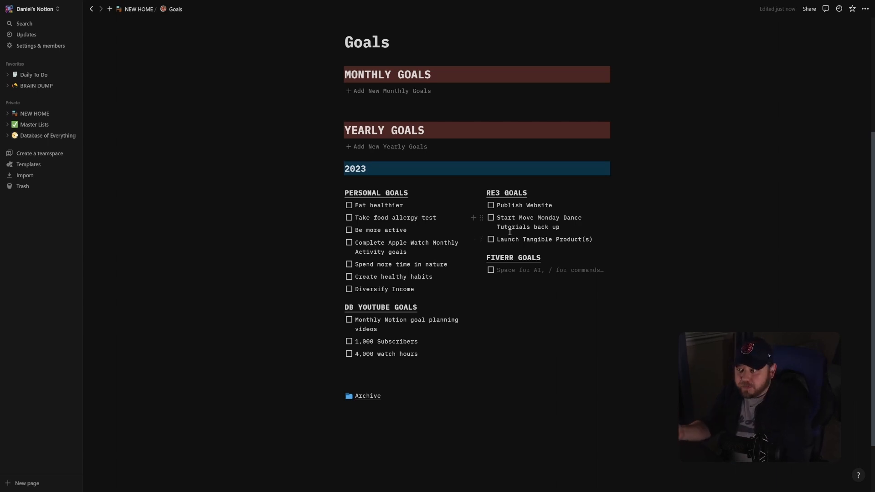
pyautogui.write('Add 1 new gig OR update 1 old gig per month')
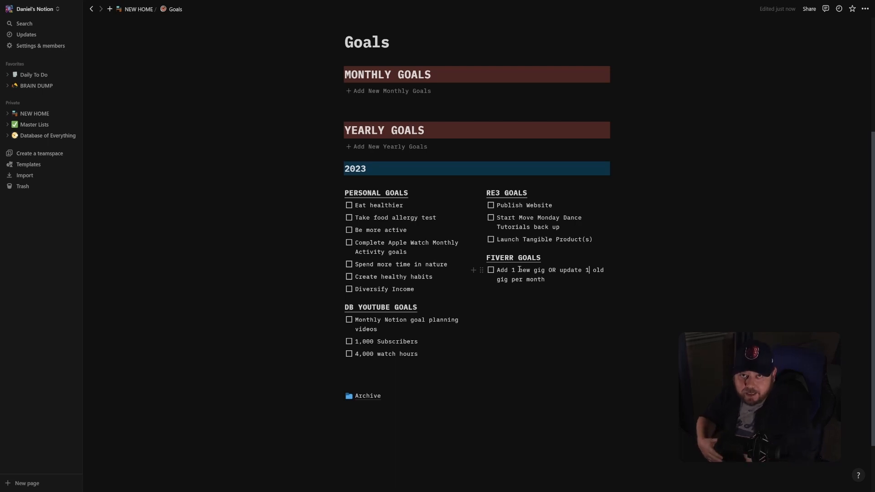
pyautogui.click(558, 282)
pyautogui.press('Return')
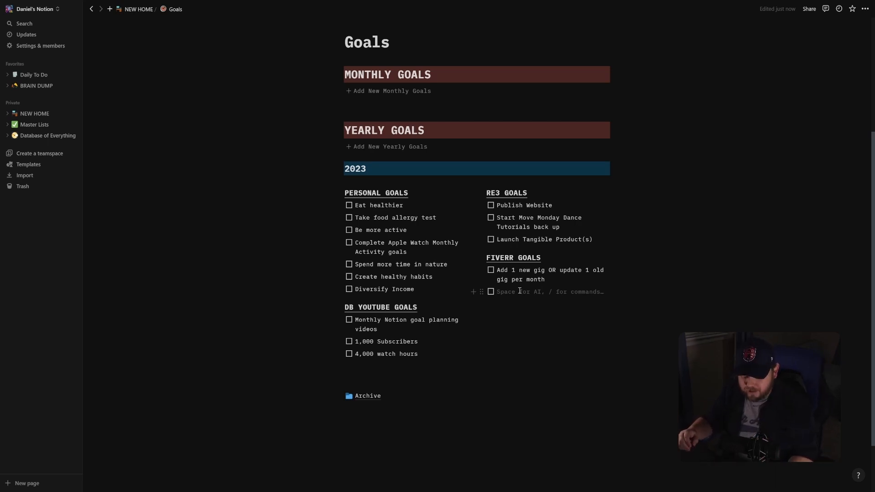
pyautogui.write('Complete 50 orders')
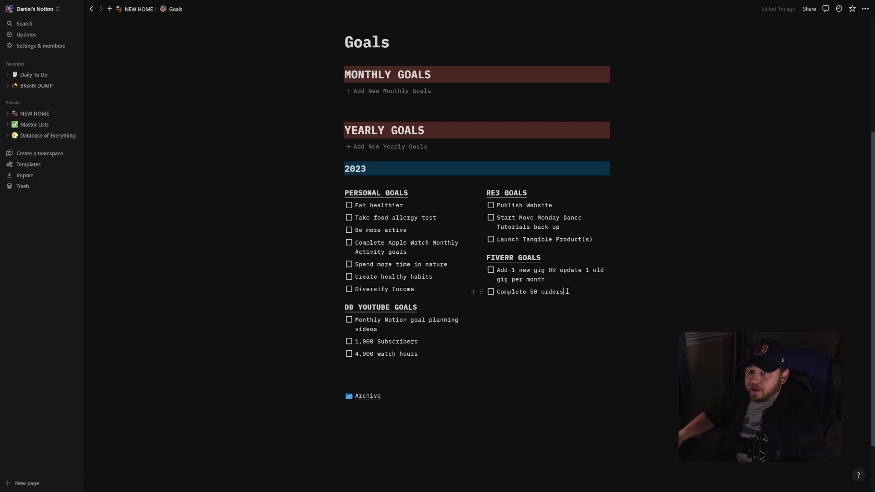
# Open the Vision Board page from the NEW HOME page and look through all its images.
pyautogui.click(138, 10)
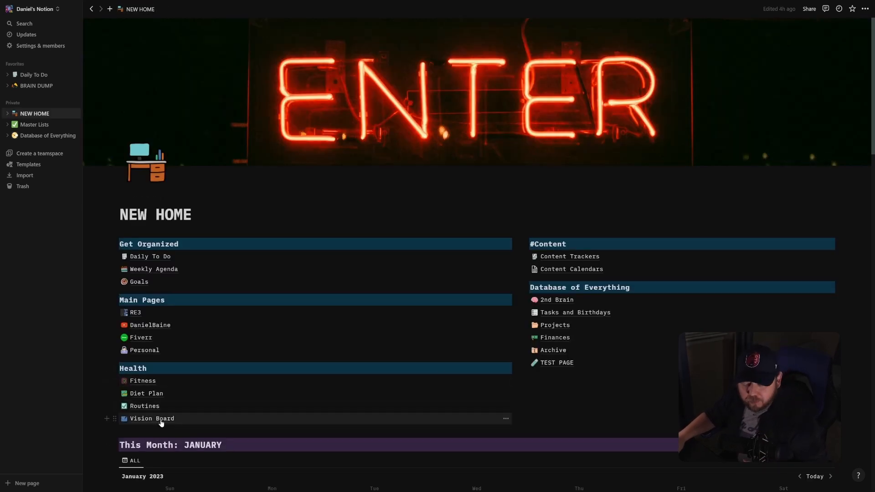
pyautogui.click(161, 420)
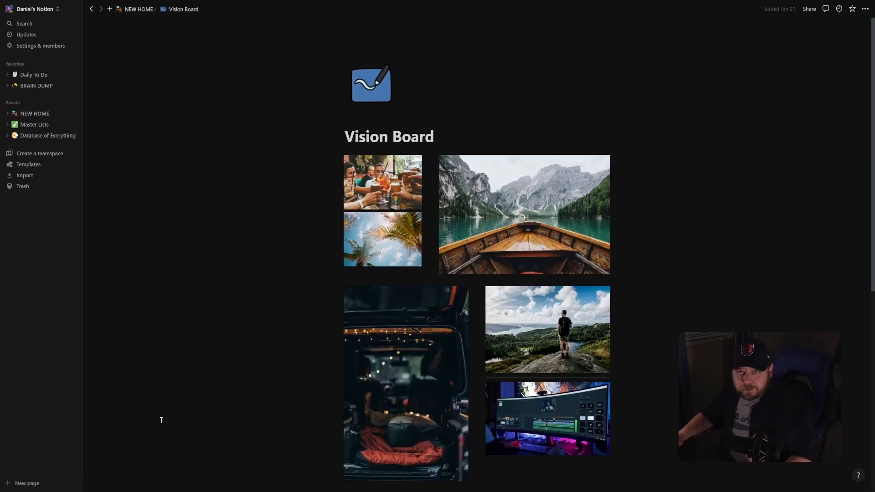
pyautogui.scroll(-1, 599, 294)
pyautogui.scroll(-5, 599, 294)
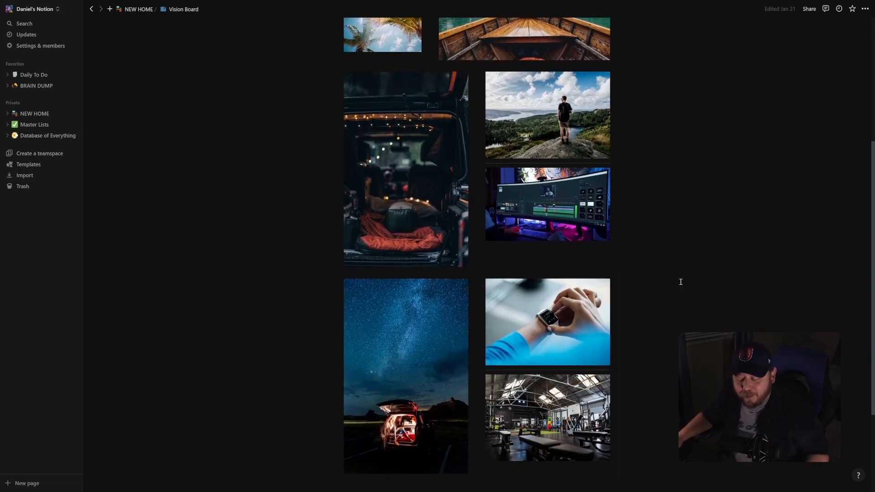
pyautogui.scroll(4, 650, 304)
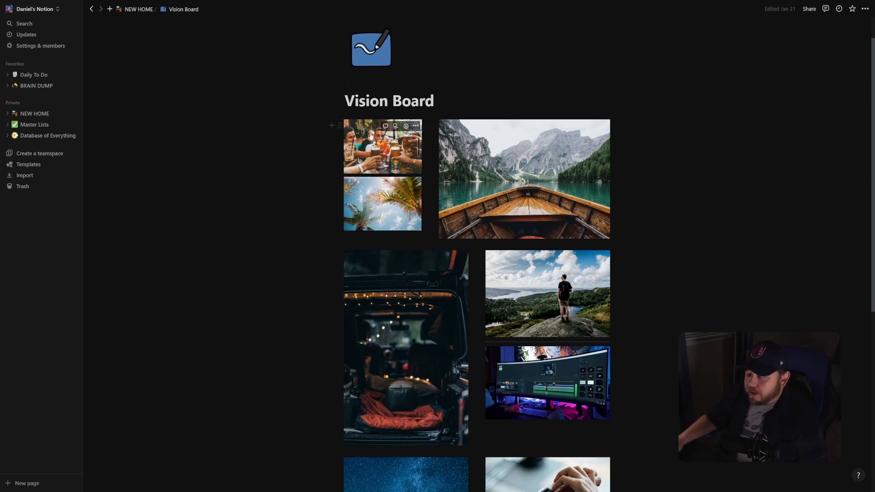
pyautogui.scroll(-3, 552, 213)
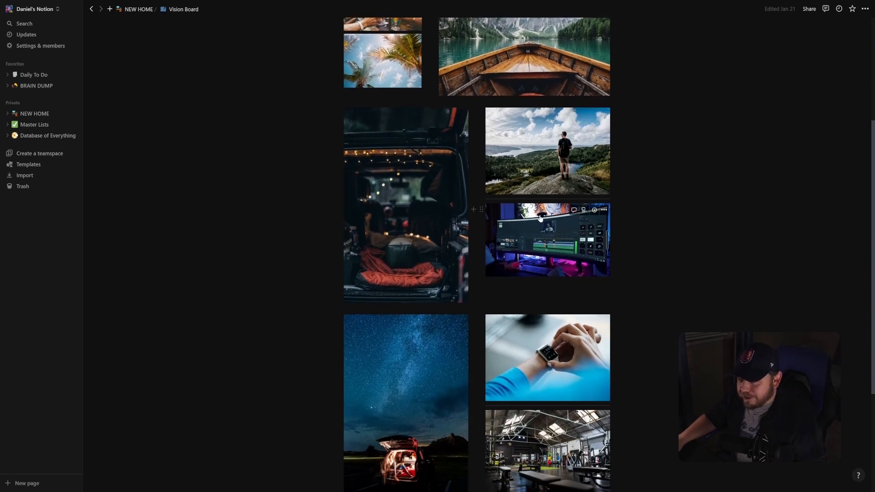
pyautogui.scroll(1, 544, 212)
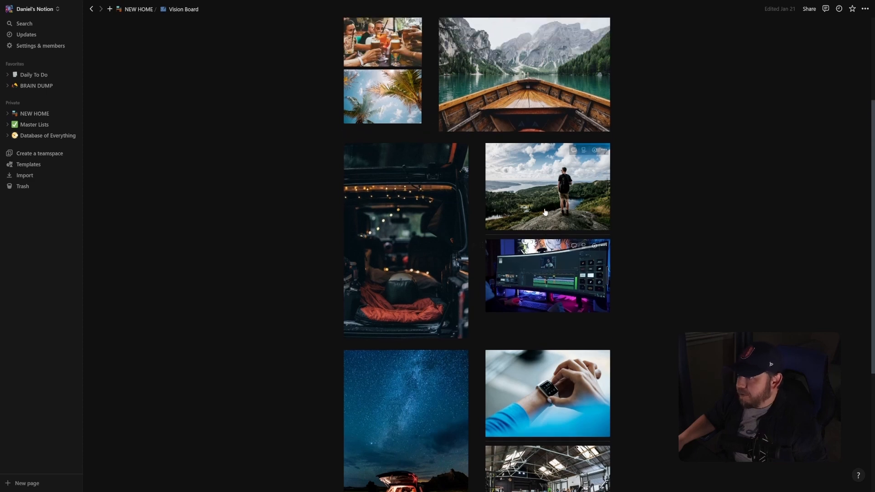
pyautogui.scroll(2, 545, 211)
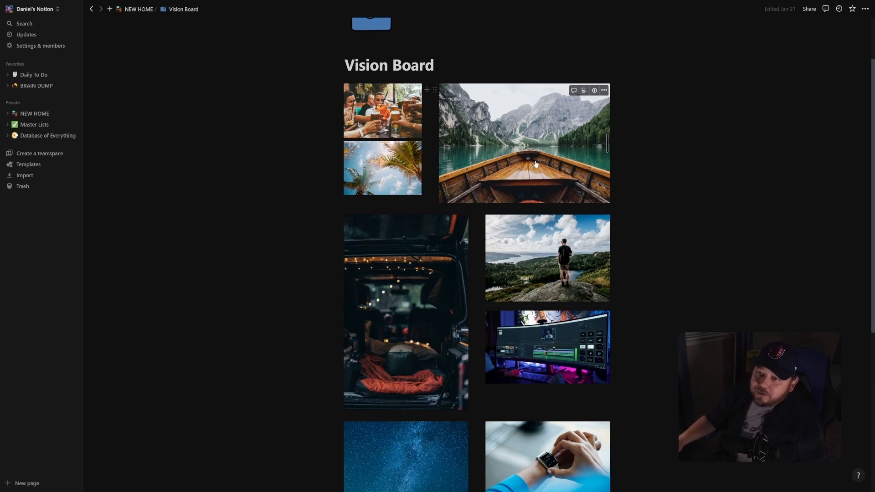
pyautogui.scroll(1, 538, 158)
pyautogui.scroll(-1, 538, 158)
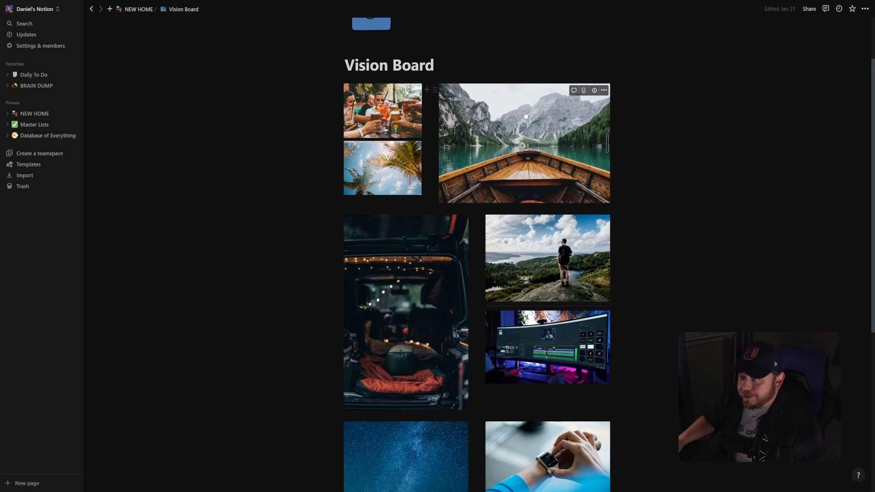
pyautogui.scroll(-2, 532, 165)
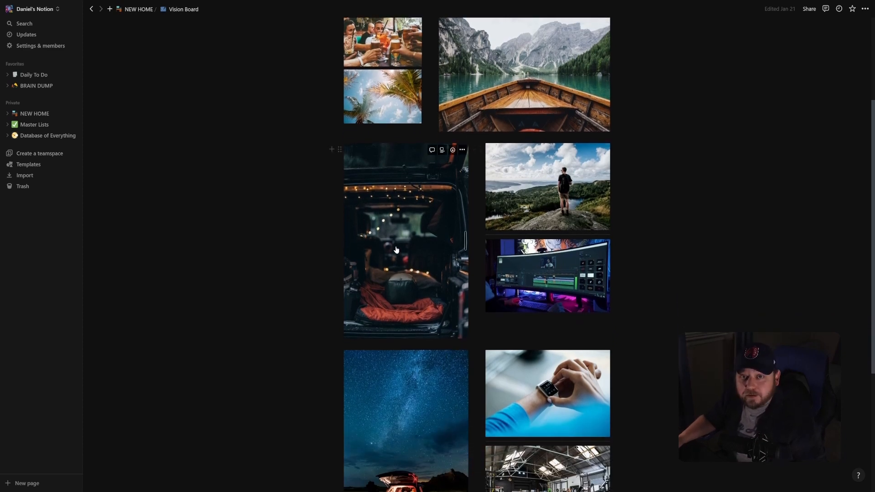
pyautogui.scroll(-5, 553, 176)
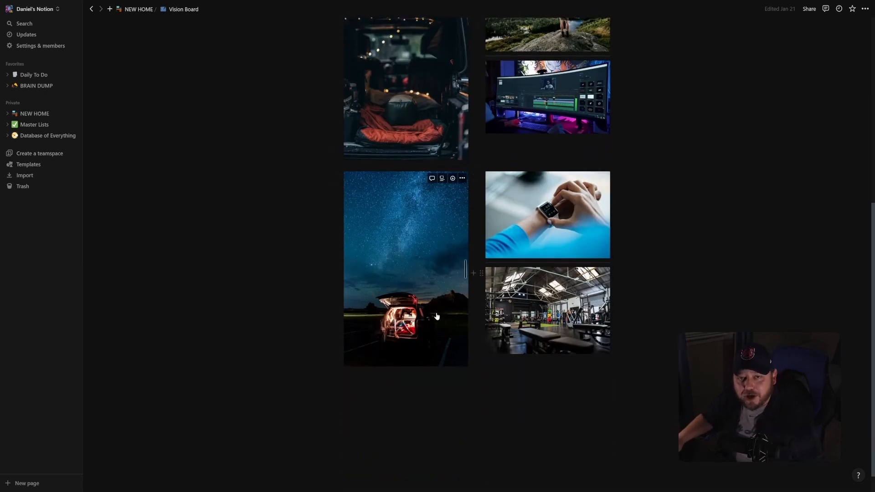
pyautogui.scroll(3, 442, 298)
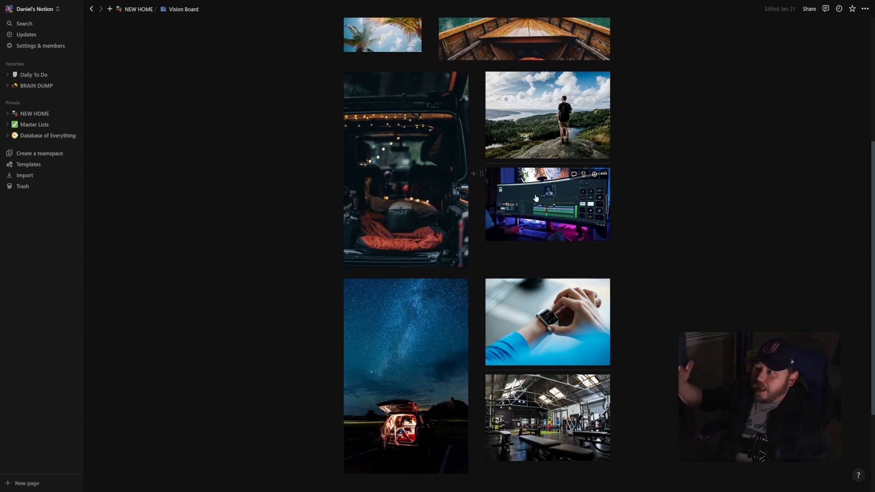
pyautogui.scroll(-3, 535, 198)
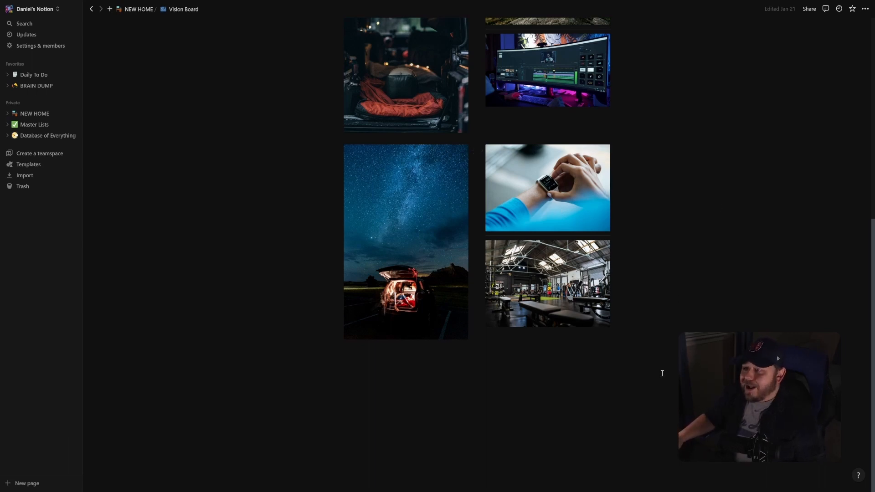
pyautogui.scroll(10, 658, 359)
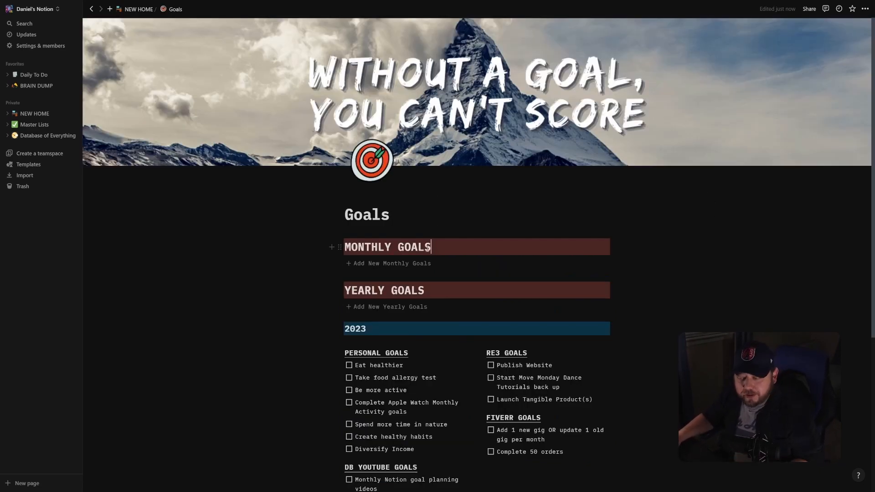
# Add a new monthly goals section under MONTHLY GOALS and replace its [MONTH] heading with February.
pyautogui.click(416, 263)
pyautogui.moveTo(387, 284); pyautogui.dragTo(344, 285)
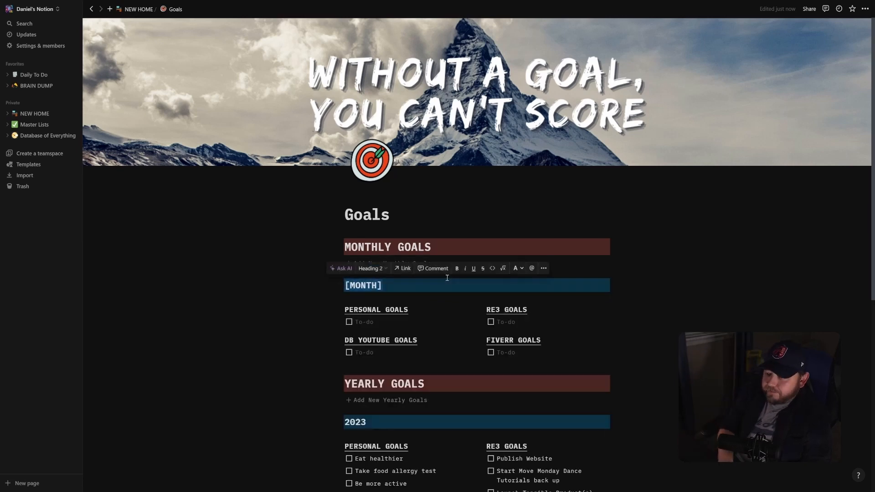
pyautogui.write('Febru')
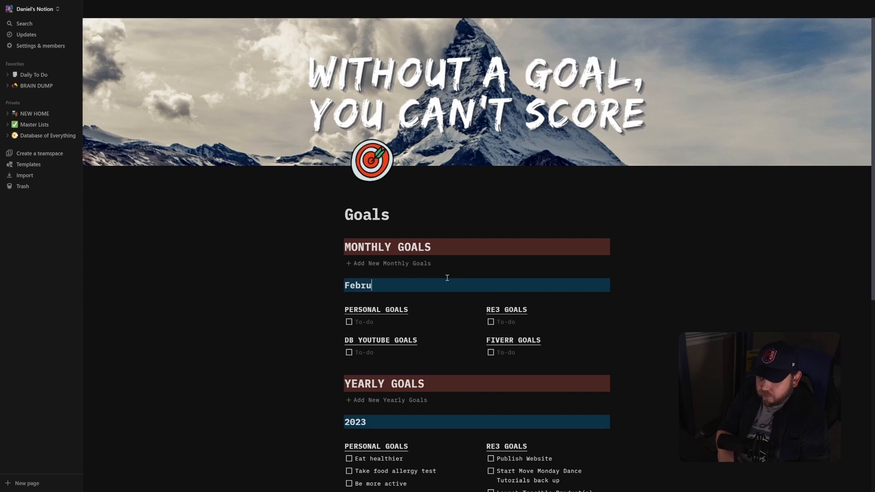
pyautogui.write('ary')
# Fill the February personal goals with Track what I eat daily, Complete Feb Apple Activity Goal, No Soda and Close Calorie Ring 21 time.
pyautogui.click(390, 322)
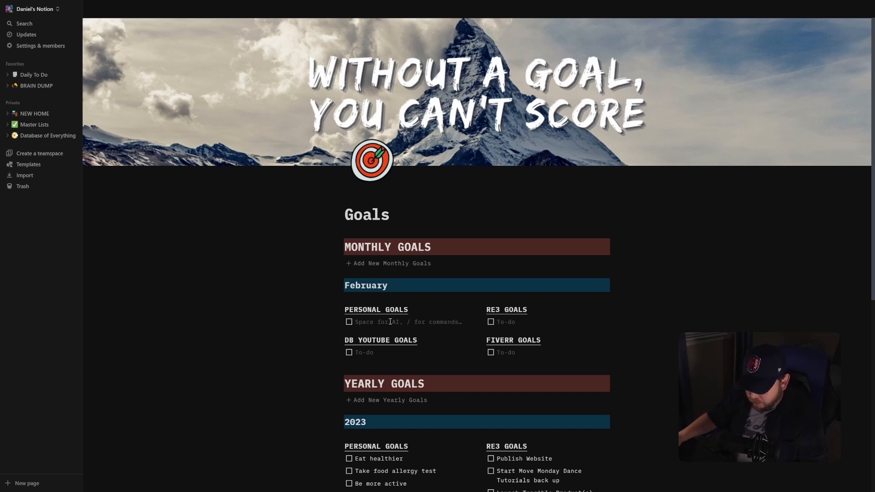
pyautogui.write('Track what I eat daily')
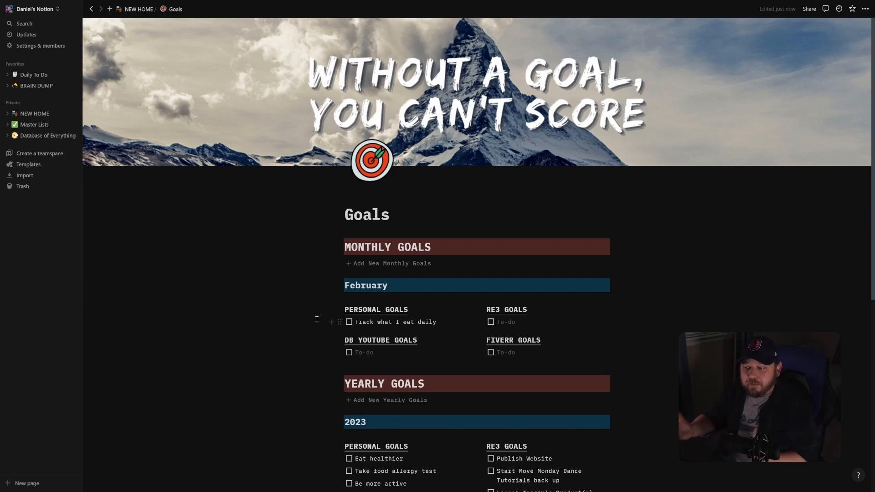
pyautogui.press('Return')
pyautogui.write('Complete Feb Apple Activity Goal')
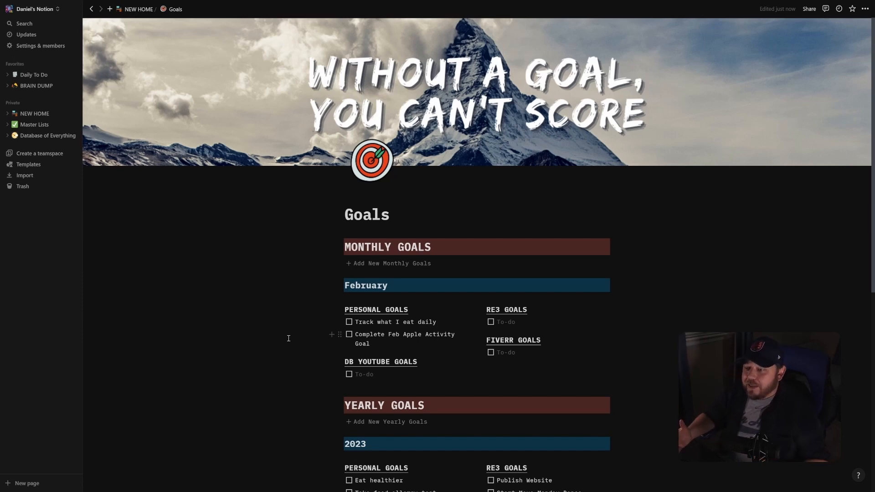
pyautogui.press('Return')
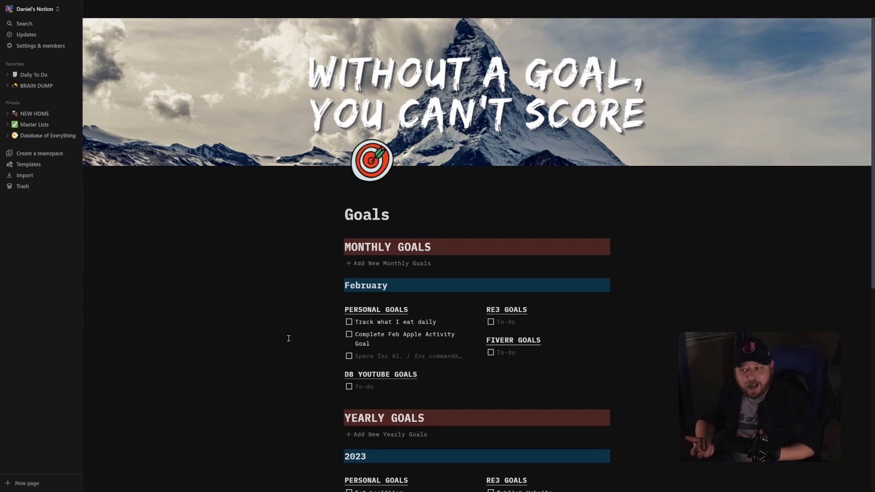
pyautogui.write('No Soda')
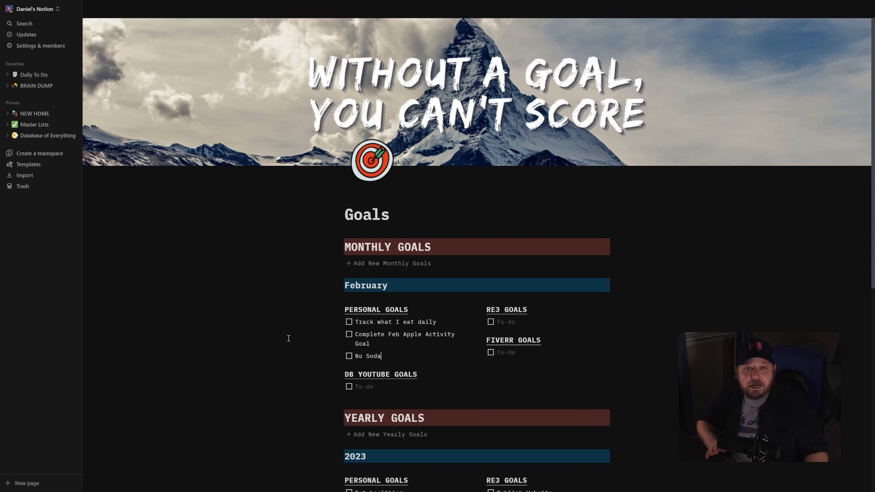
pyautogui.press('Return')
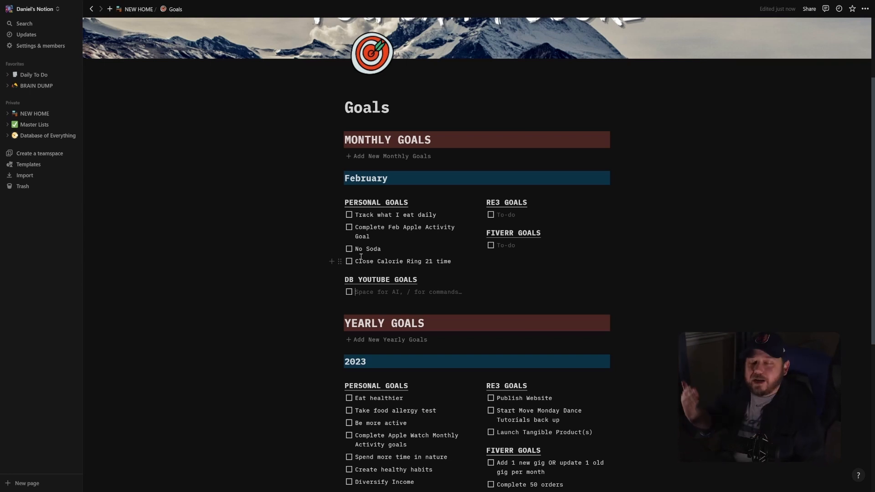
# Enter February DB YouTube goals 200 Subscribers, 150 Watch Hours, One video per week, Two streams per week, and RE3 goals Publish Website, Start direct marketing.
pyautogui.write('200 Subscribers 150 Watch Hours One video per week Two streams per week')
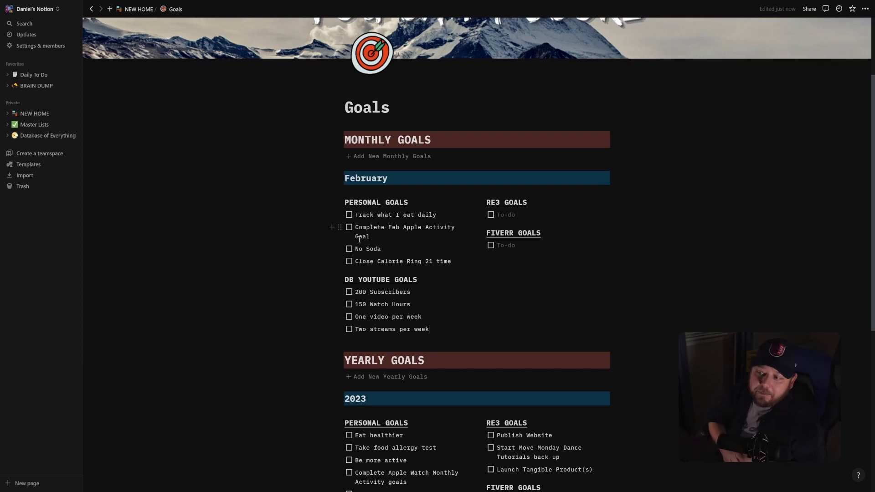
pyautogui.click(593, 215)
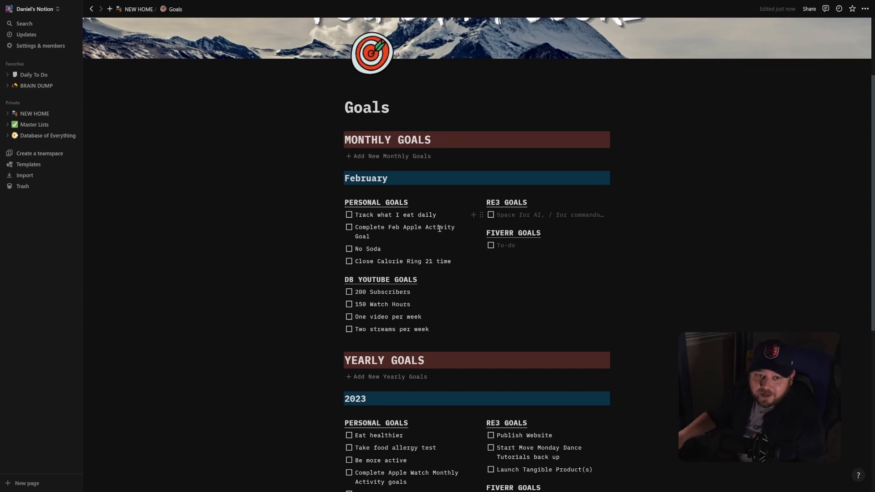
pyautogui.write('Publish Website')
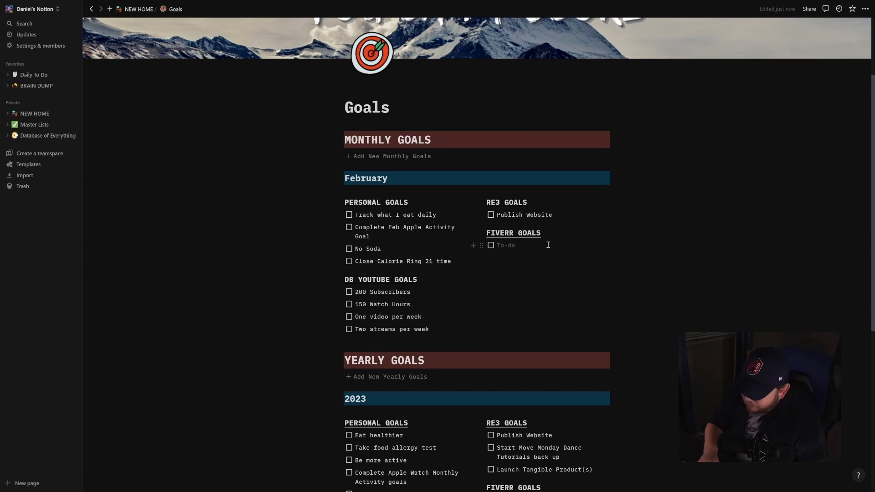
pyautogui.press('Return')
pyautogui.write('Start direct marketing')
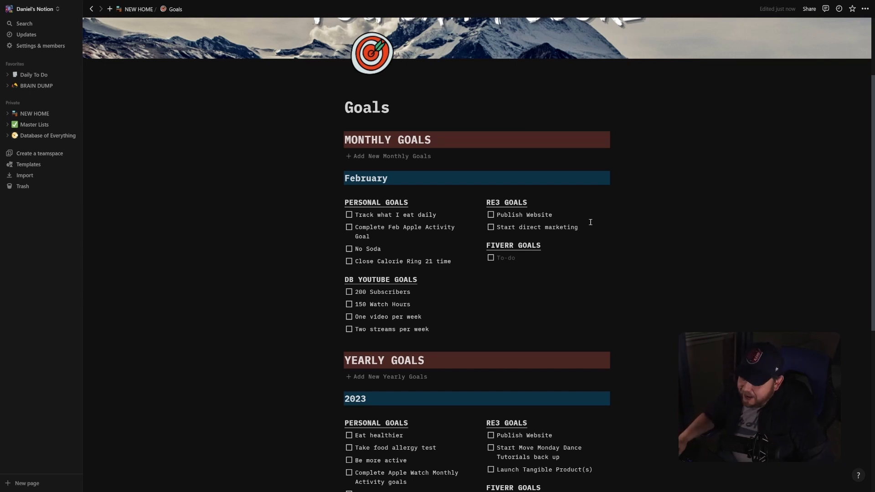
# Enter the February Fiverr goals "Add new gig - Choreography gig" and "Complete 1 Order".
pyautogui.click(514, 259)
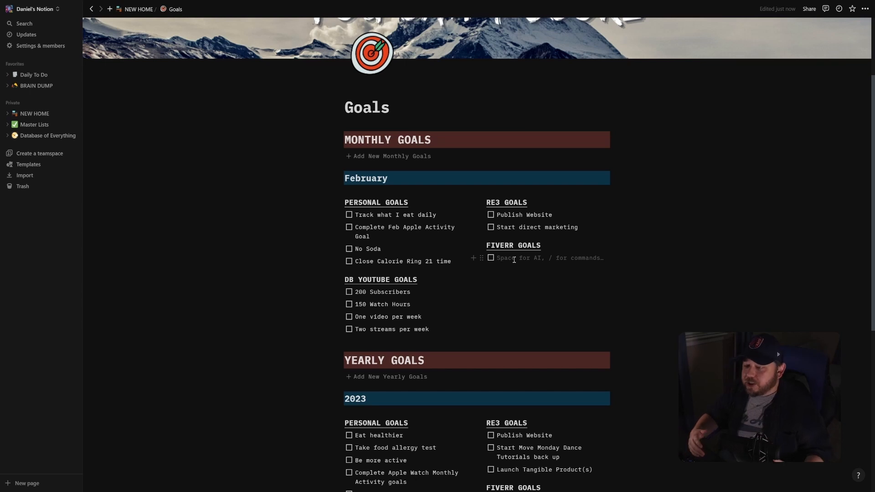
pyautogui.write('Add new gig - Choreography gig')
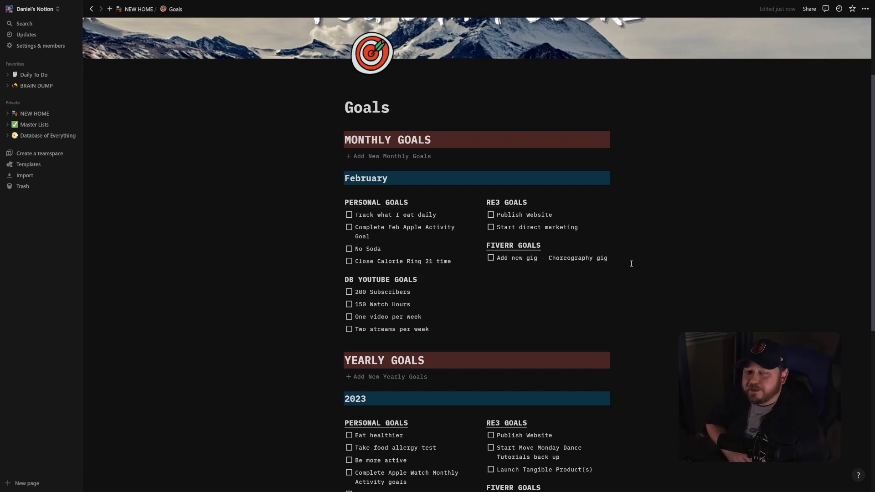
pyautogui.press('Return')
pyautogui.write('Complete 1 Order')
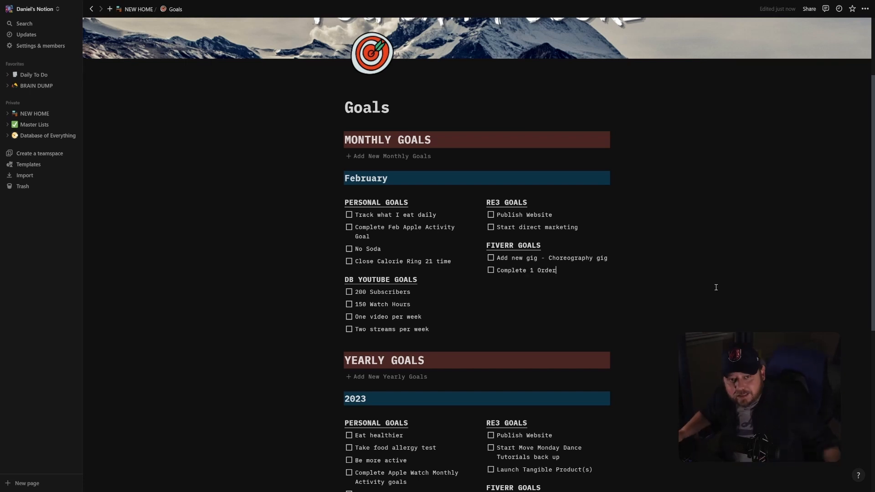